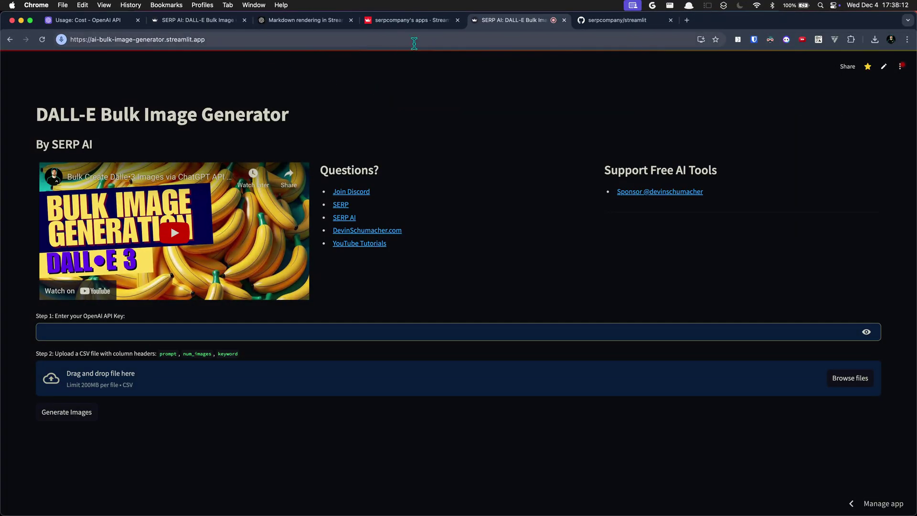
Check the required CSV headers prompt, num_images and keyword listed on the generator page.
{"action": "left_click", "coordinate": [243, 39]}
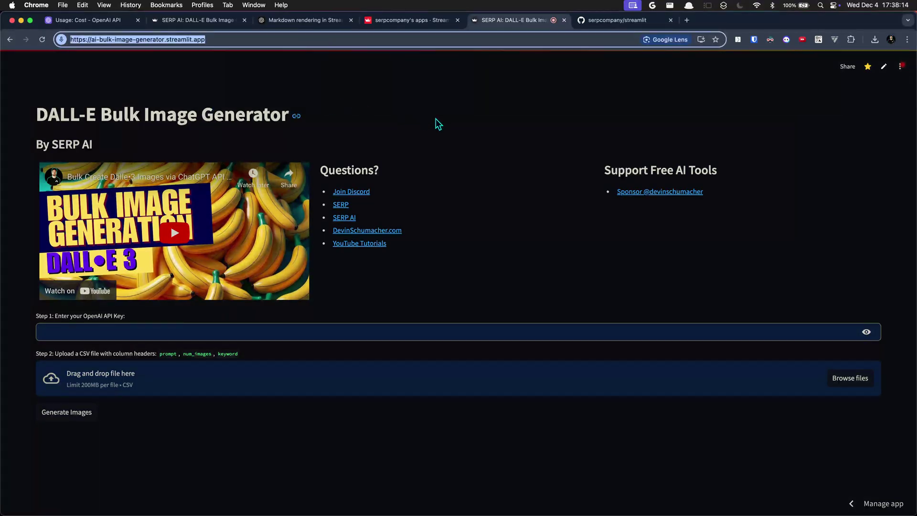
{"action": "left_click", "coordinate": [460, 93]}
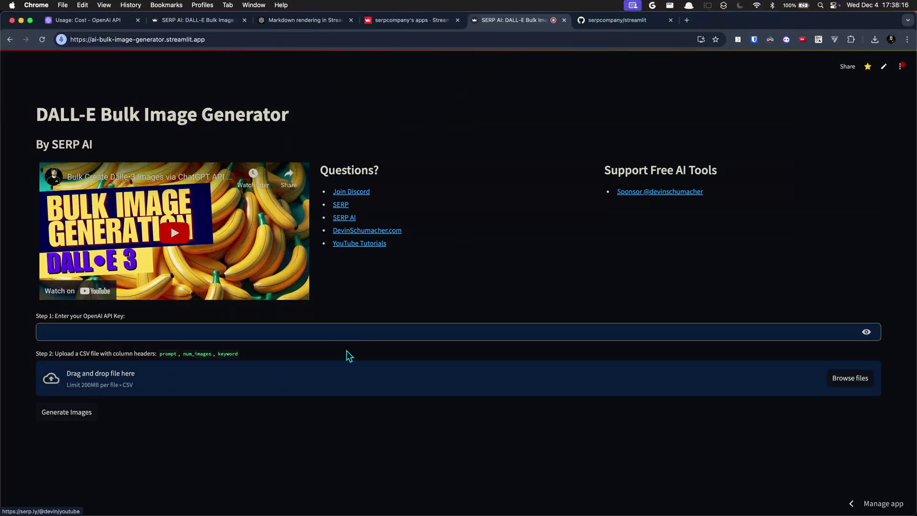
{"action": "left_click", "coordinate": [240, 329]}
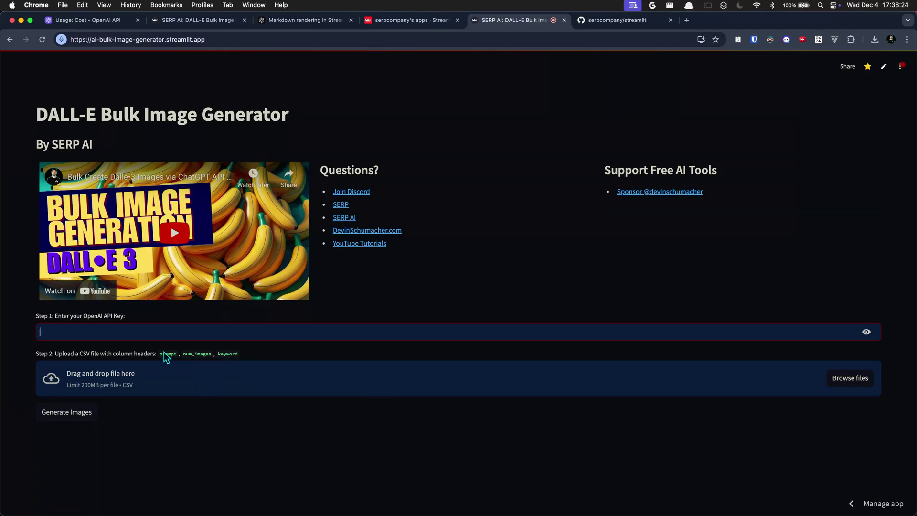
{"action": "left_click_drag", "start_coordinate": [162, 354], "coordinate": [246, 358]}
{"action": "left_click", "coordinate": [222, 355]}
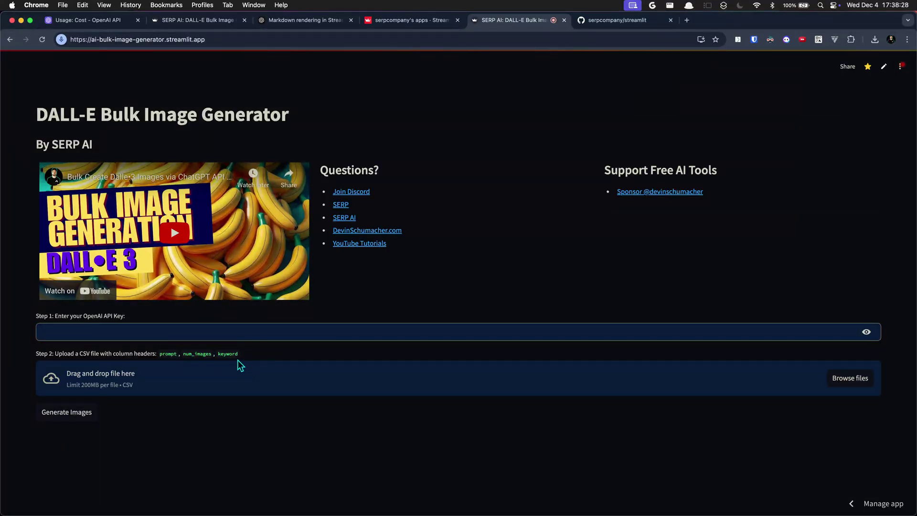
Open x.csv from the desktop in VS Code and check its num_images column and second line.
{"action": "key", "text": "F11"}
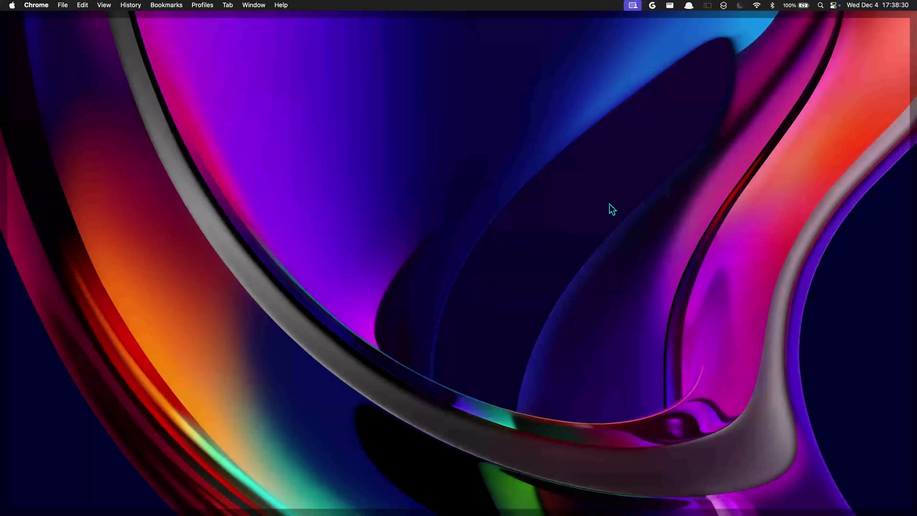
{"action": "left_click_drag", "start_coordinate": [93, 401], "coordinate": [317, 496]}
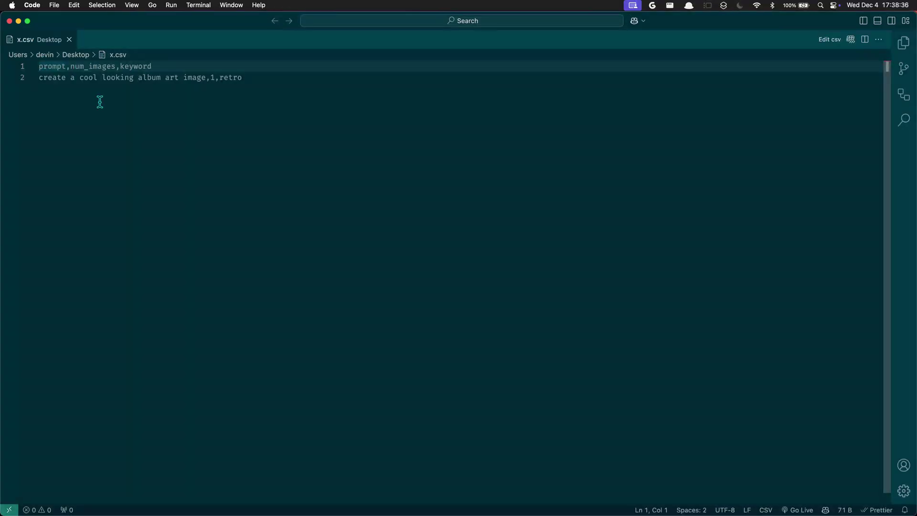
{"action": "scroll", "coordinate": [142, 106], "scroll_direction": "up", "scroll_amount": 4}
{"action": "left_click", "coordinate": [141, 94]}
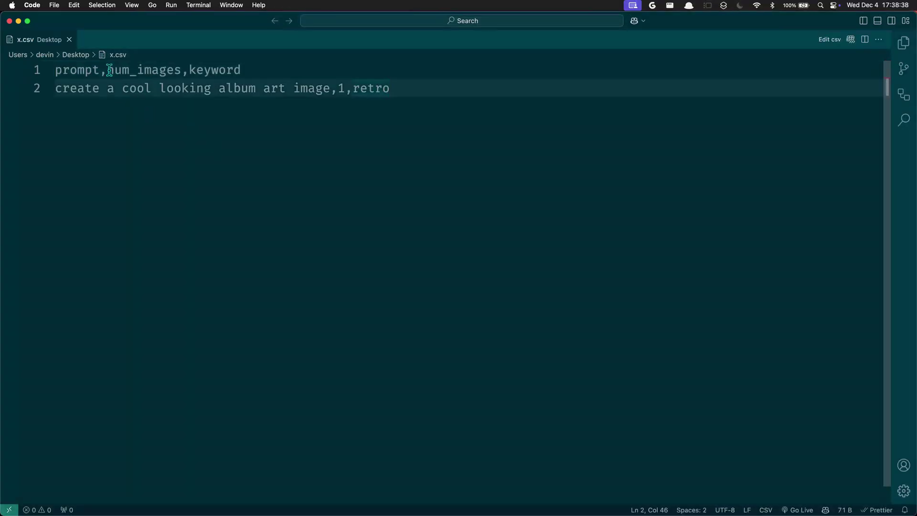
{"action": "left_click_drag", "start_coordinate": [106, 70], "coordinate": [184, 70]}
{"action": "left_click", "coordinate": [203, 231]}
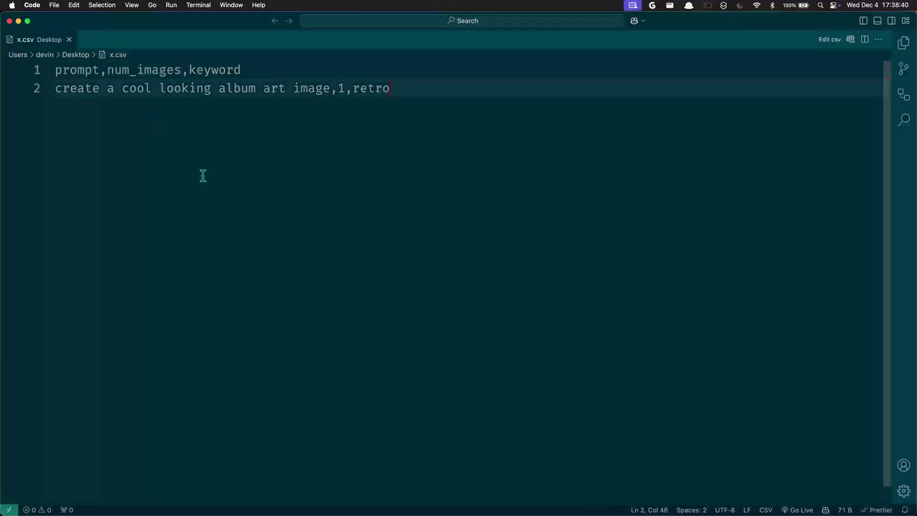
{"action": "left_click", "coordinate": [189, 70]}
{"action": "left_click", "coordinate": [433, 85]}
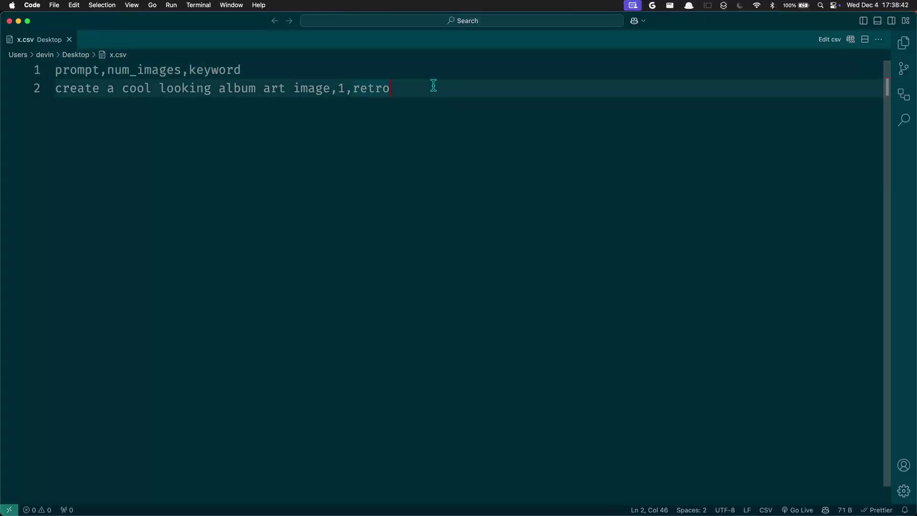
Duplicate line 2 and change the copy to 'create an image of daft punk,2,yarn style'.
{"action": "key", "text": "shift+alt+Down"}
{"action": "left_click", "coordinate": [338, 105]}
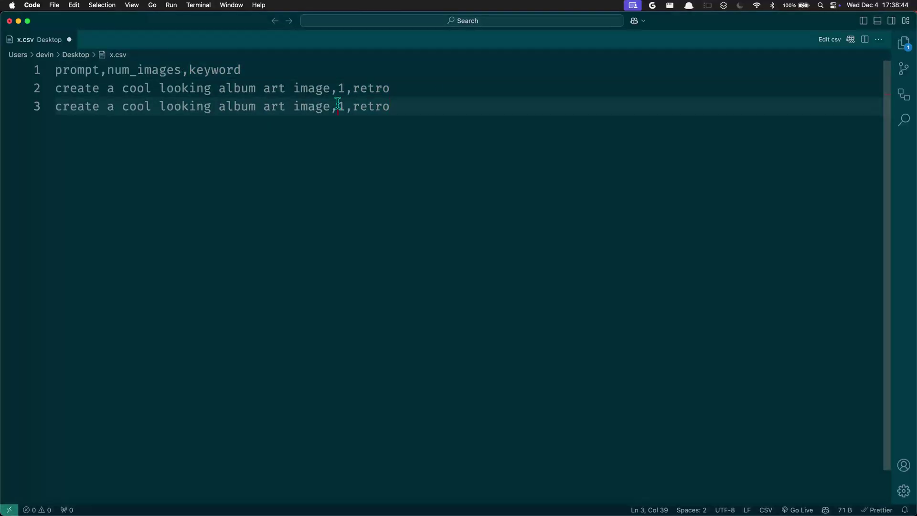
{"action": "key", "text": "super+shift+Left"}
{"action": "type", "text": "c"}
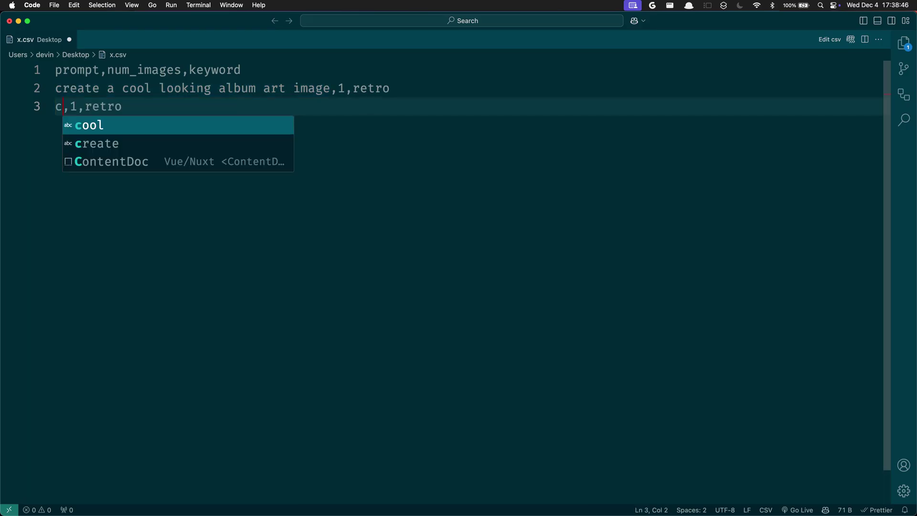
{"action": "type", "text": "reate an image of"}
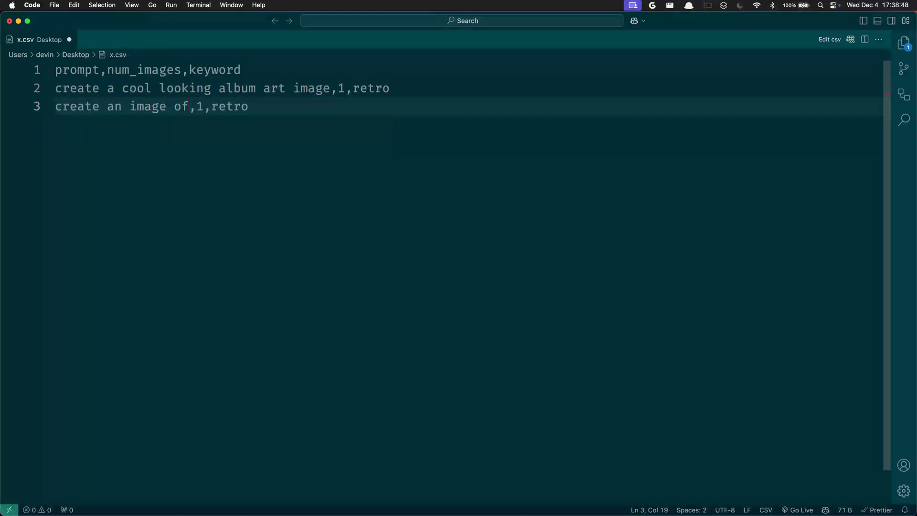
{"action": "type", "text": " daft punk"}
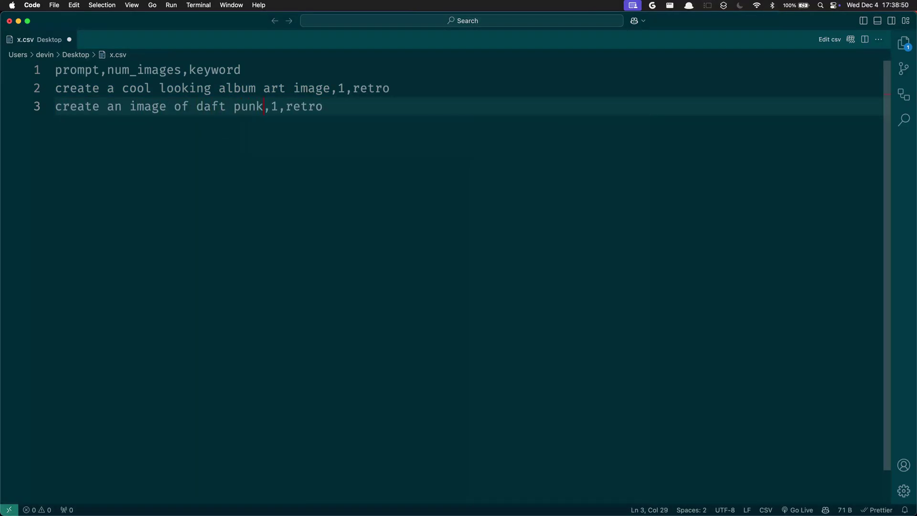
{"action": "key", "text": "super+shift+Right"}
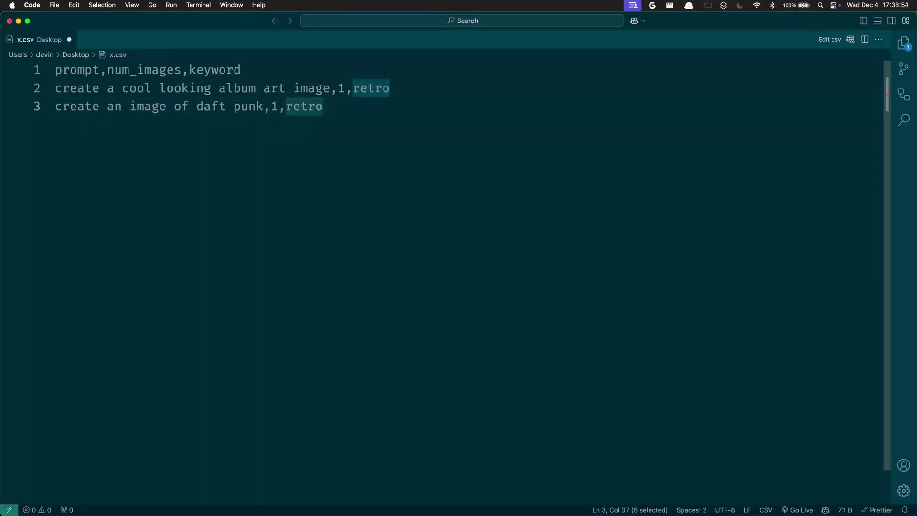
{"action": "type", "text": "yarn style"}
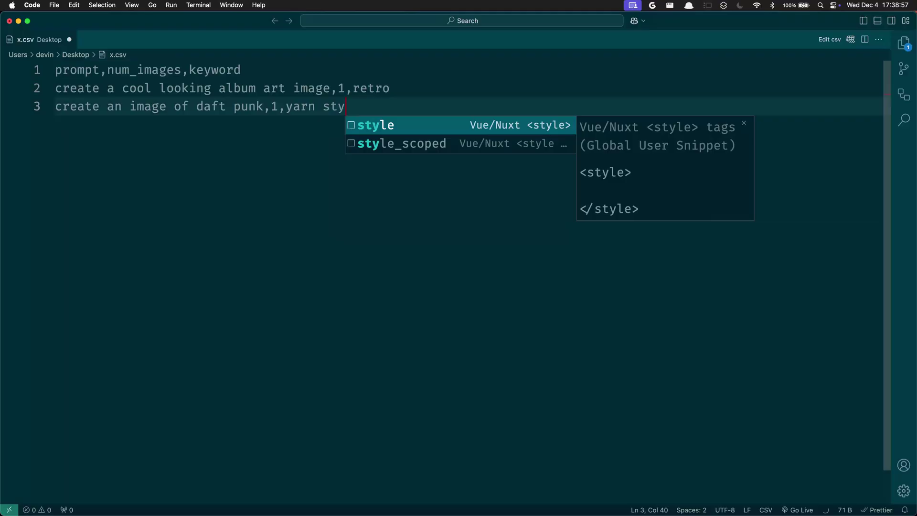
{"action": "double_click", "coordinate": [275, 106]}
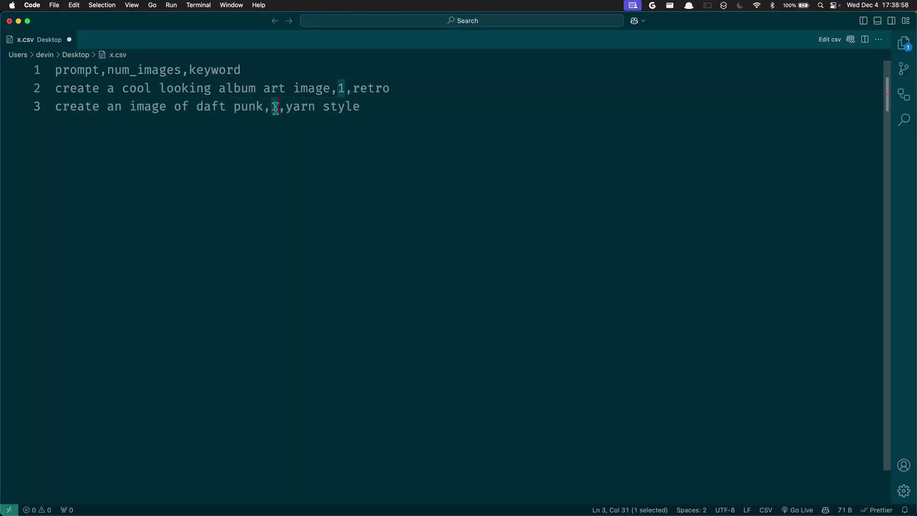
{"action": "type", "text": "2"}
{"action": "left_click", "coordinate": [316, 176]}
Copy the OpenAI API key from the Colab notebook and enter it in the Step 1 field.
{"action": "key", "text": "super+Tab"}
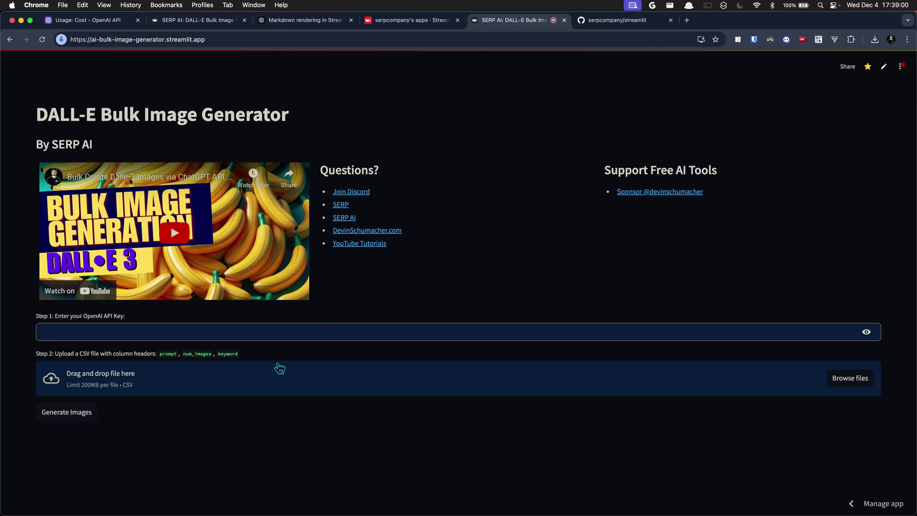
{"action": "left_click", "coordinate": [289, 331]}
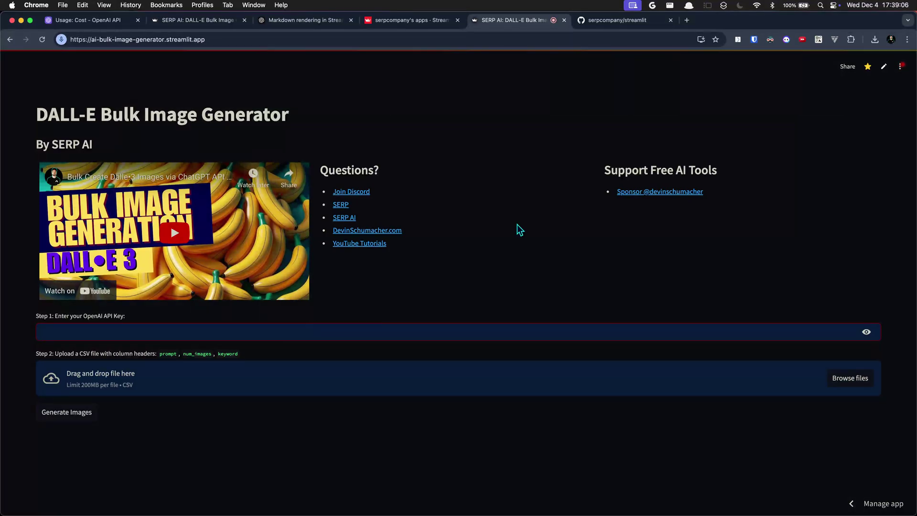
{"action": "key", "text": "super+grave"}
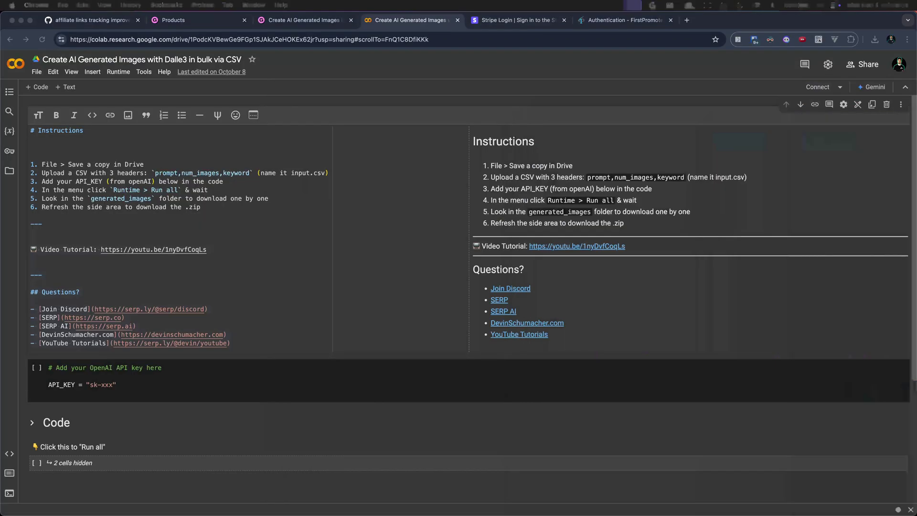
{"action": "key", "text": "super+grave"}
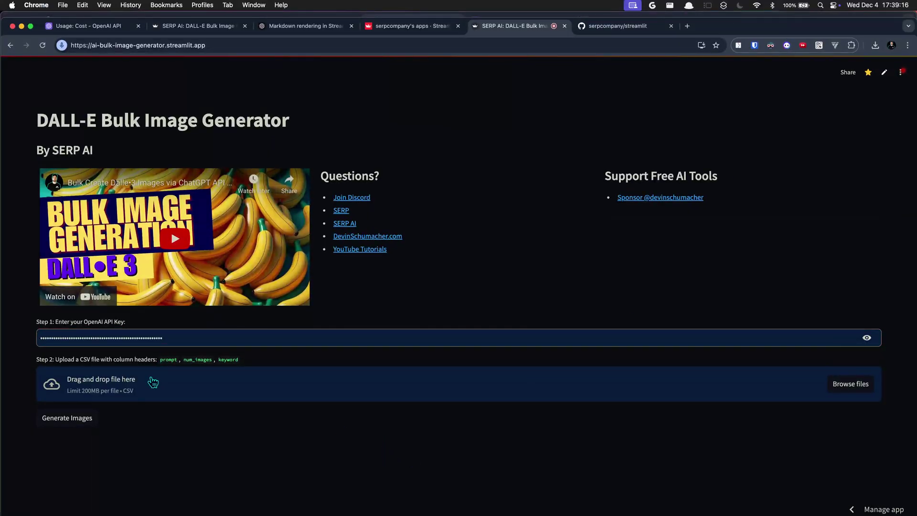
Upload x.csv from the Desktop and start generating the images.
{"action": "left_click", "coordinate": [841, 385]}
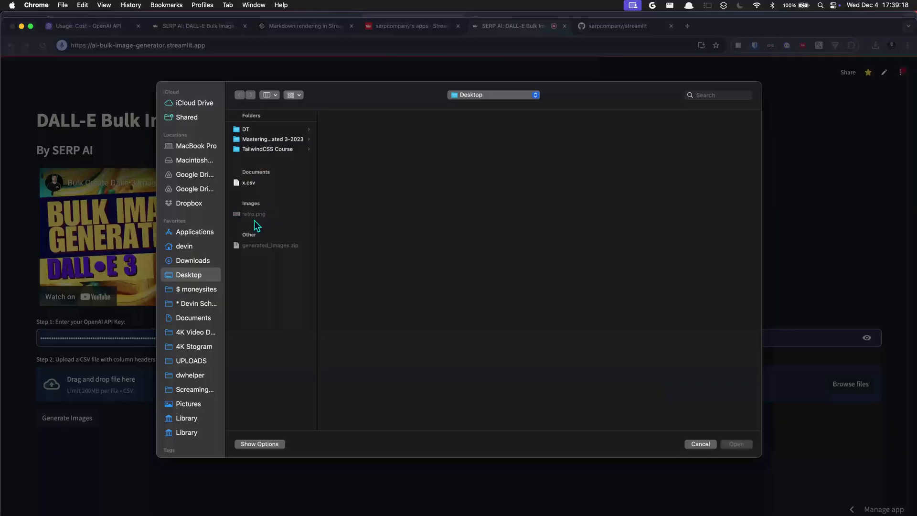
{"action": "left_click", "coordinate": [279, 182]}
{"action": "key", "text": "Return"}
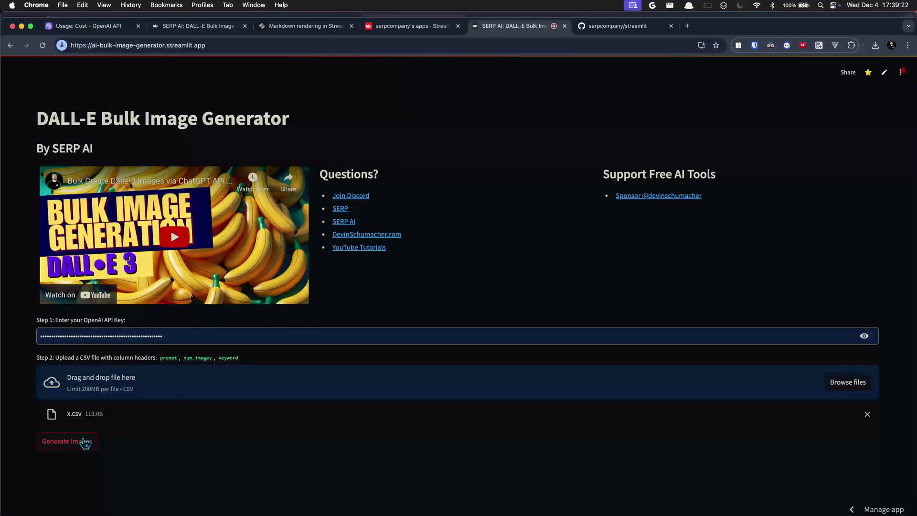
{"action": "left_click", "coordinate": [85, 442]}
Wait until the progress reads 3/3 and 'Image generation completed!' appears.
{"action": "scroll", "coordinate": [286, 453], "scroll_direction": "down", "scroll_amount": 1}
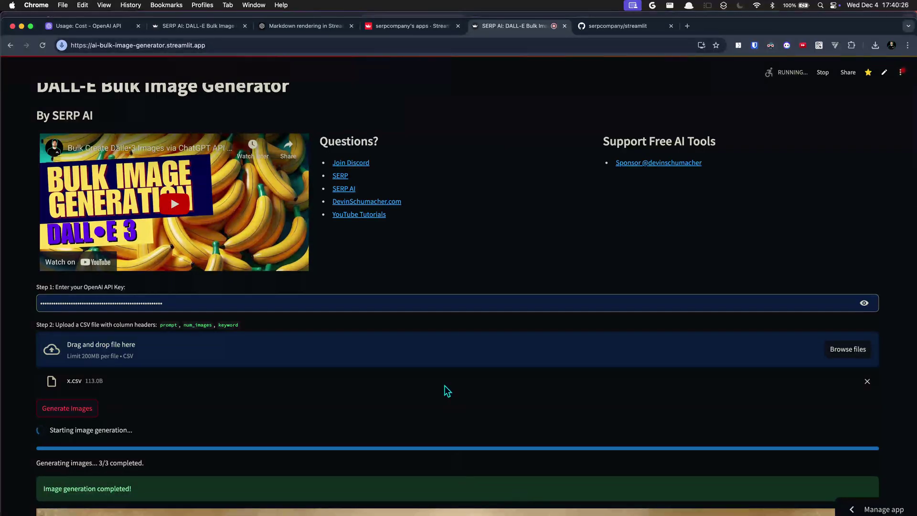
Scroll through the generated retro and yarn style images.
{"action": "scroll", "coordinate": [448, 390], "scroll_direction": "down", "scroll_amount": 6}
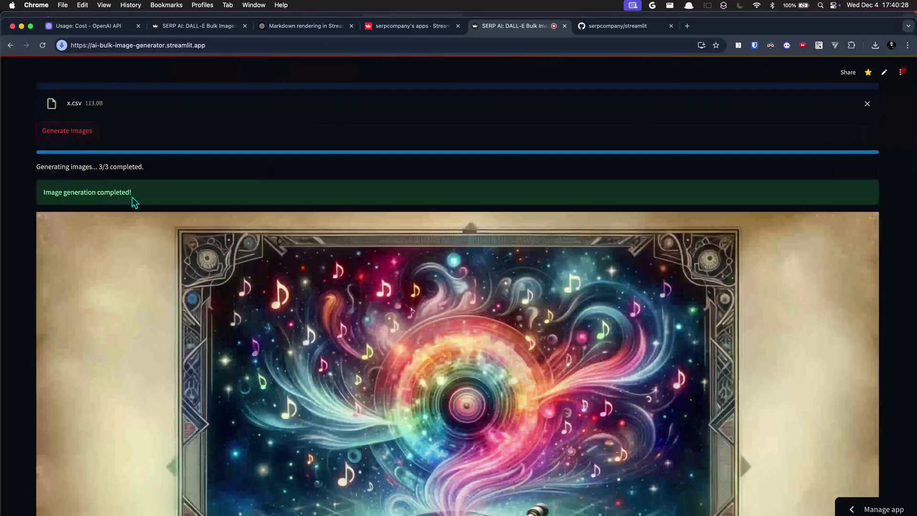
{"action": "scroll", "coordinate": [141, 203], "scroll_direction": "down", "scroll_amount": 5}
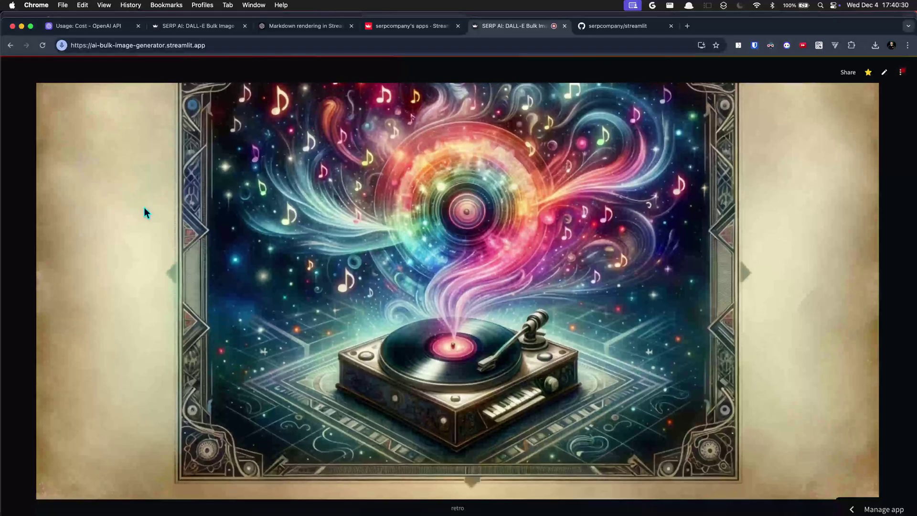
{"action": "scroll", "coordinate": [248, 229], "scroll_direction": "down", "scroll_amount": 10}
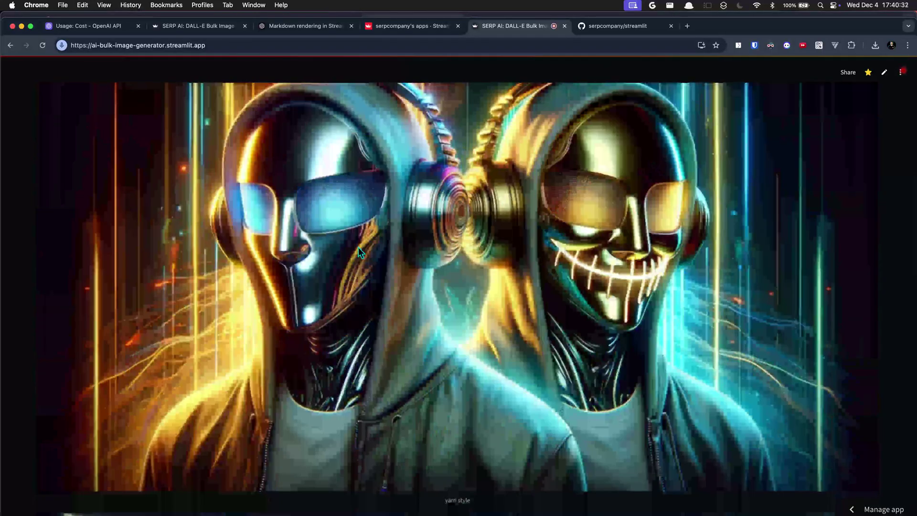
{"action": "scroll", "coordinate": [509, 289], "scroll_direction": "down", "scroll_amount": 10}
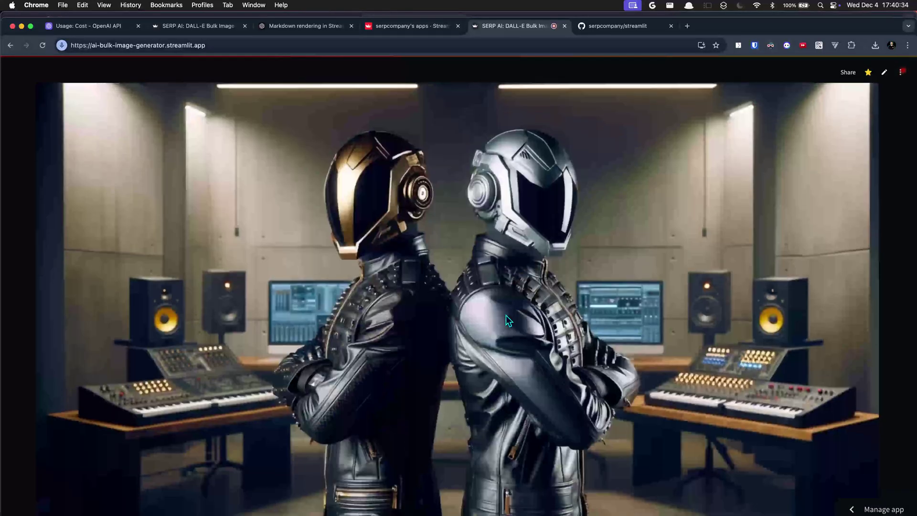
{"action": "scroll", "coordinate": [506, 316], "scroll_direction": "down", "scroll_amount": 5}
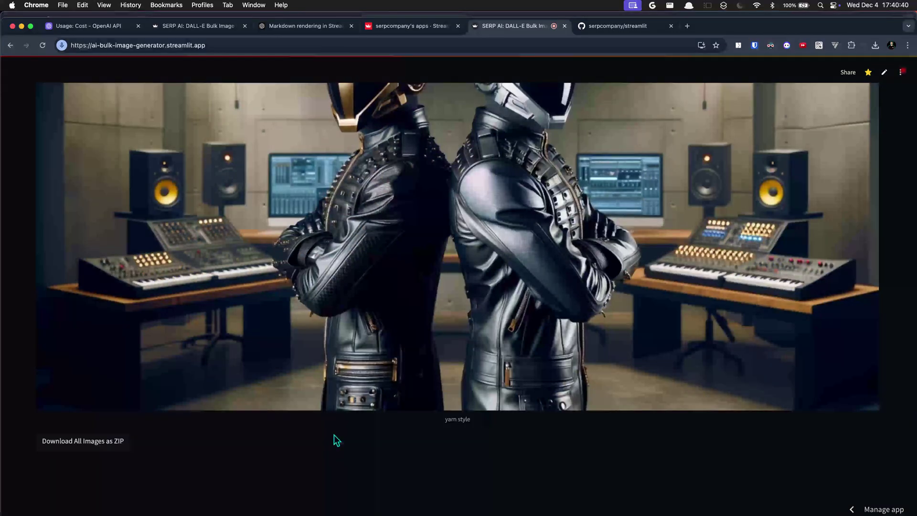
Download all the generated images together as a ZIP file.
{"action": "left_click", "coordinate": [77, 441]}
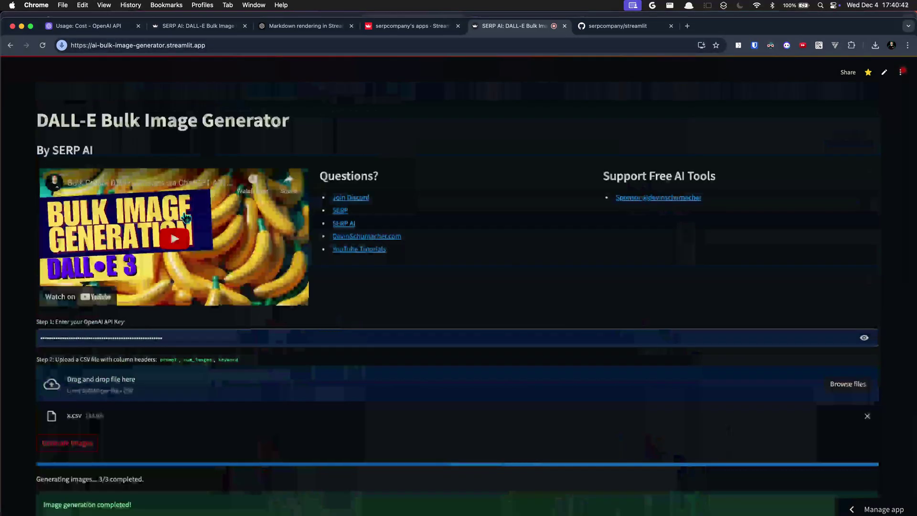
{"action": "scroll", "coordinate": [328, 283], "scroll_direction": "down", "scroll_amount": 10}
{"action": "scroll", "coordinate": [364, 282], "scroll_direction": "down", "scroll_amount": 15}
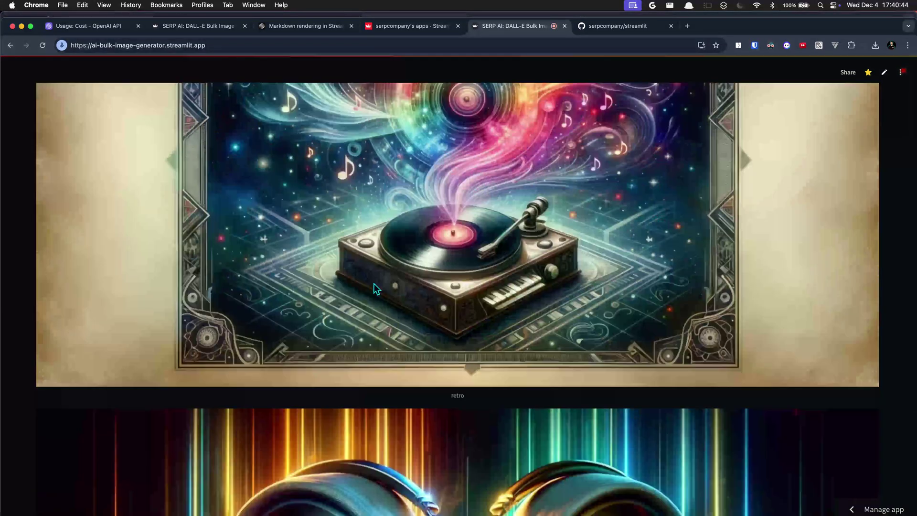
{"action": "left_click", "coordinate": [105, 442]}
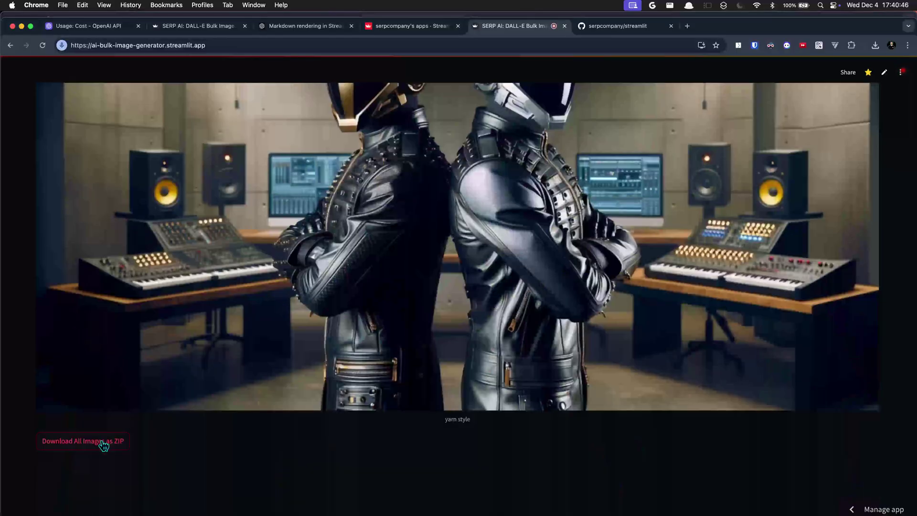